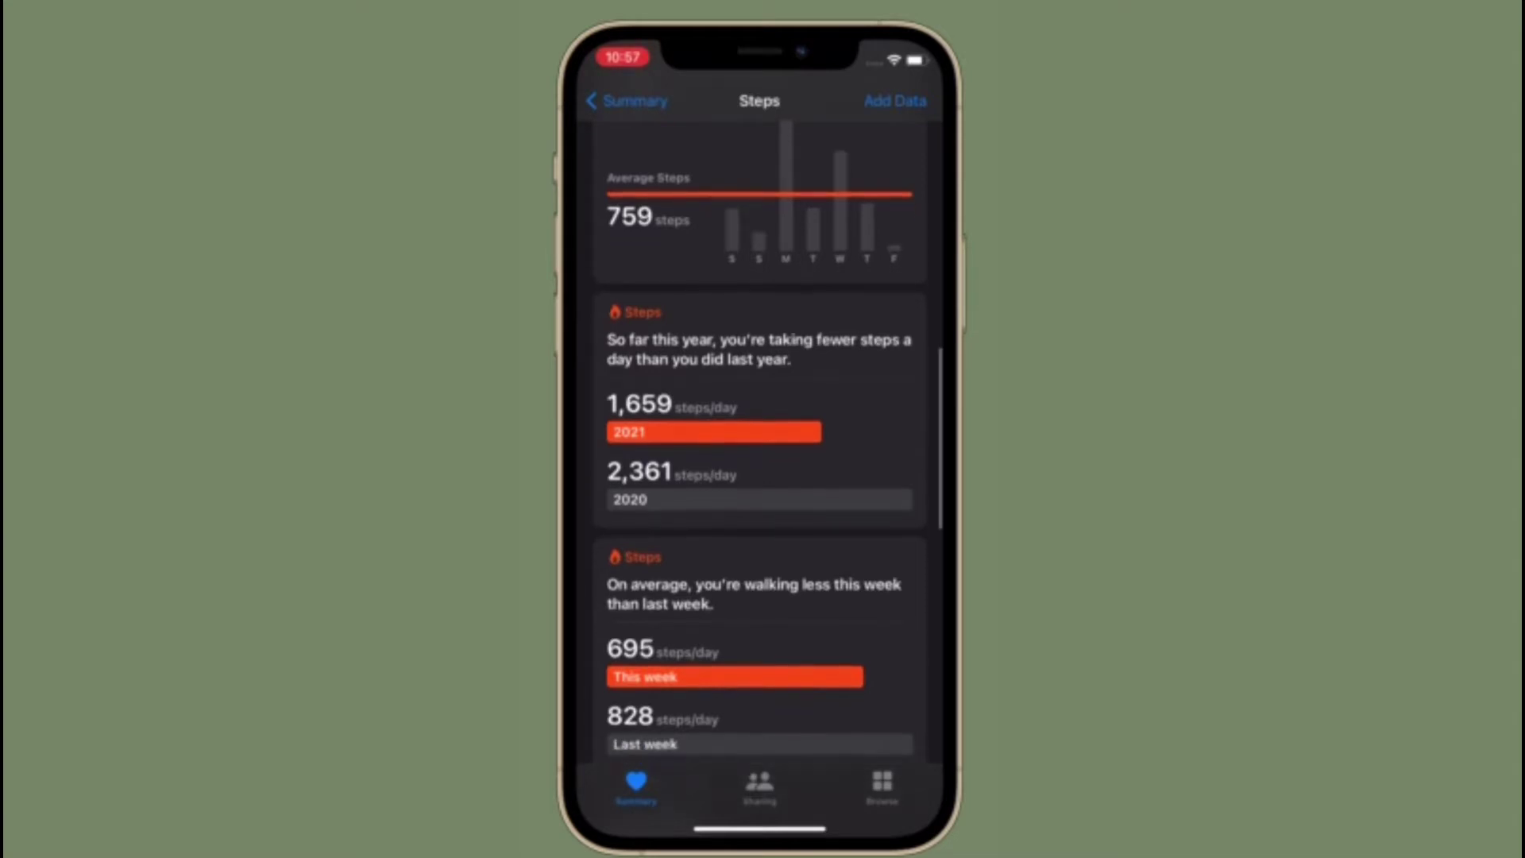
scroll(760, 477, "down", 4)
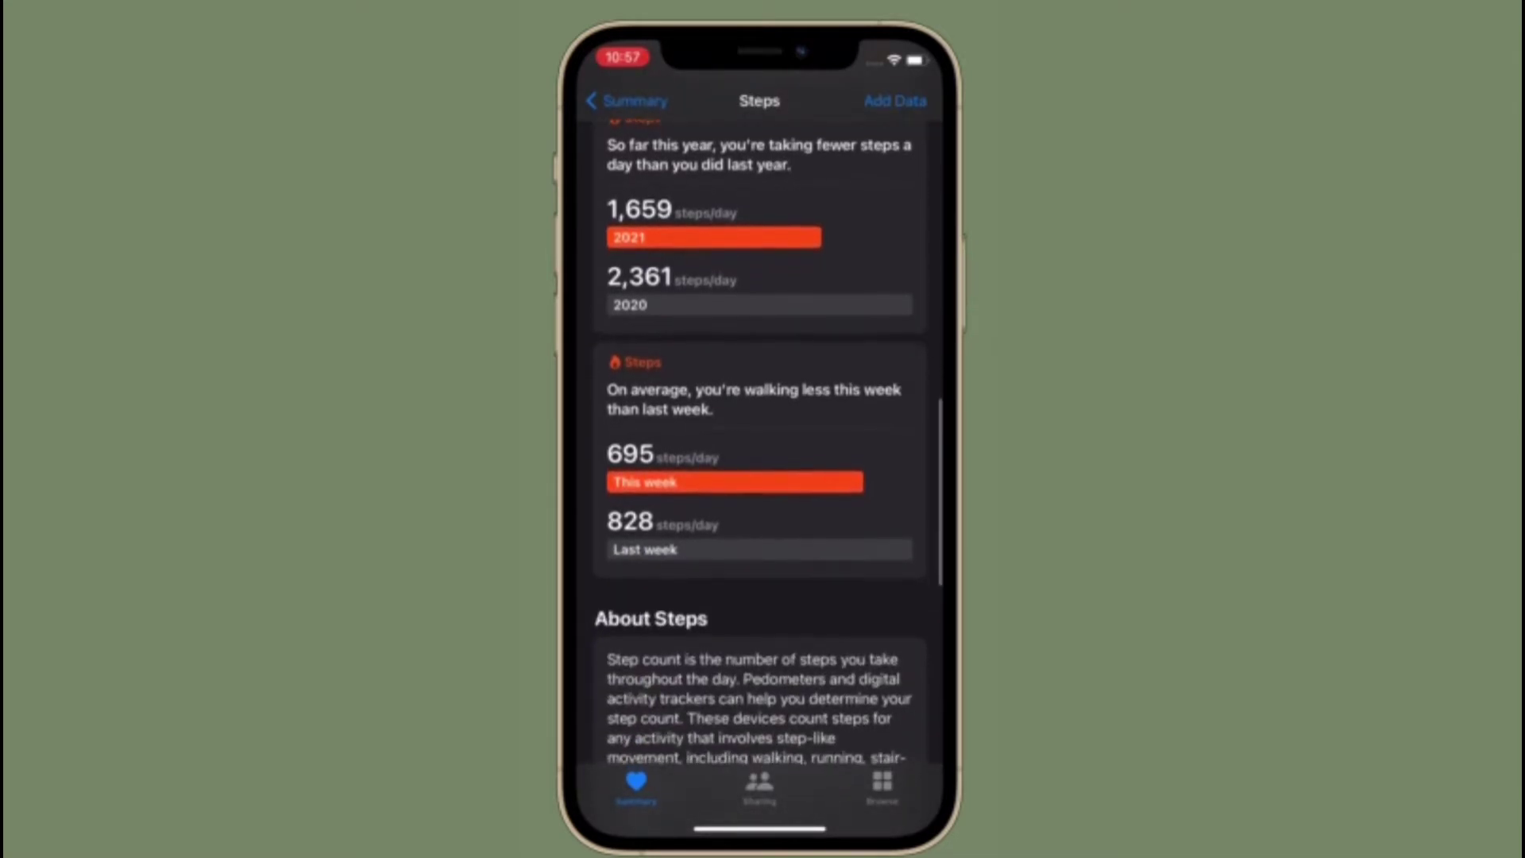
scroll(760, 478, "down", 4)
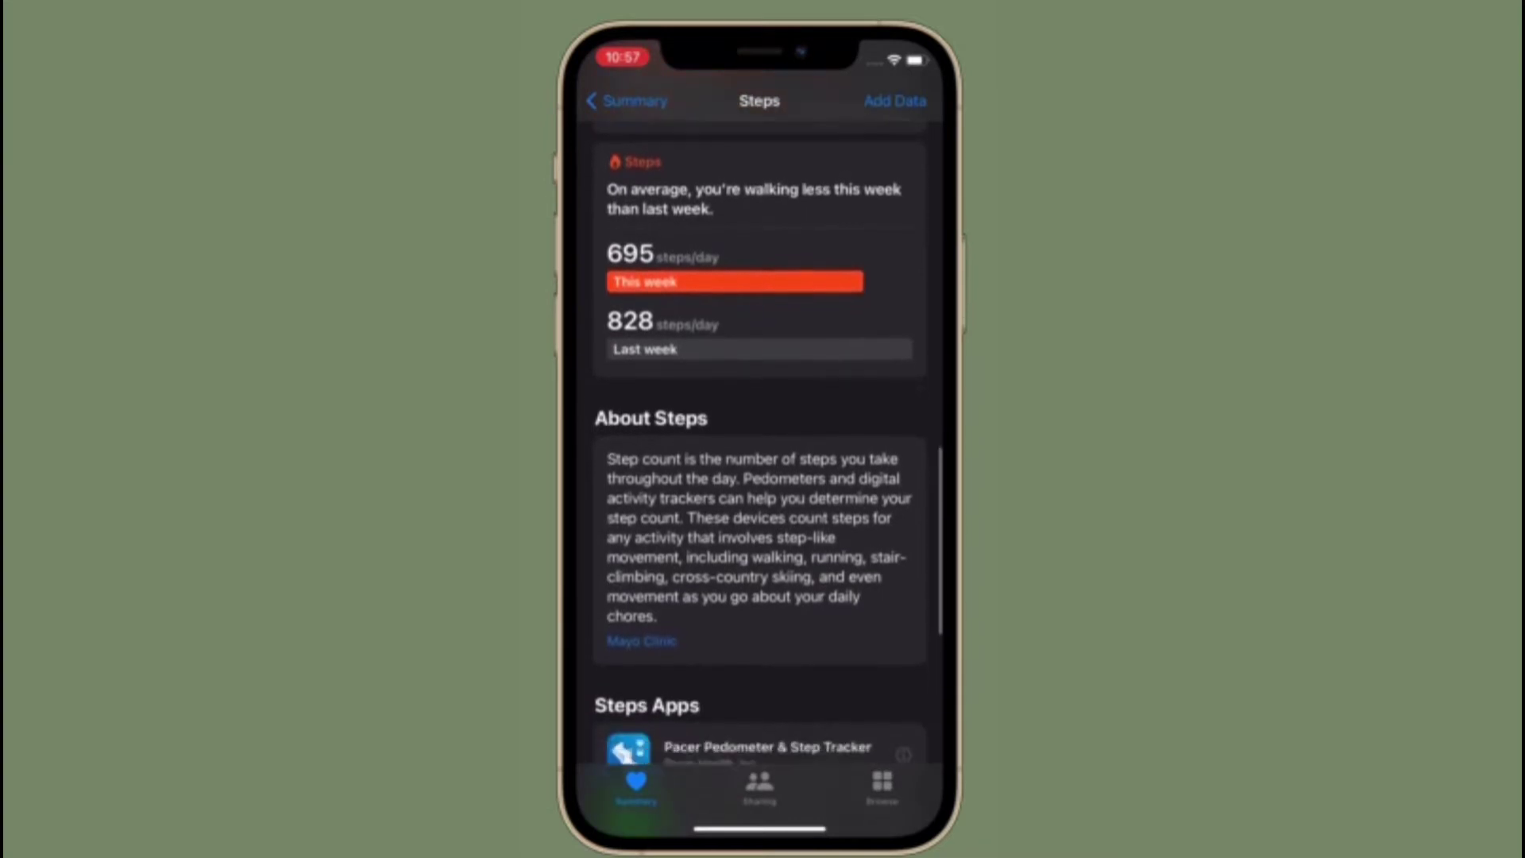
scroll(761, 478, "down", 4)
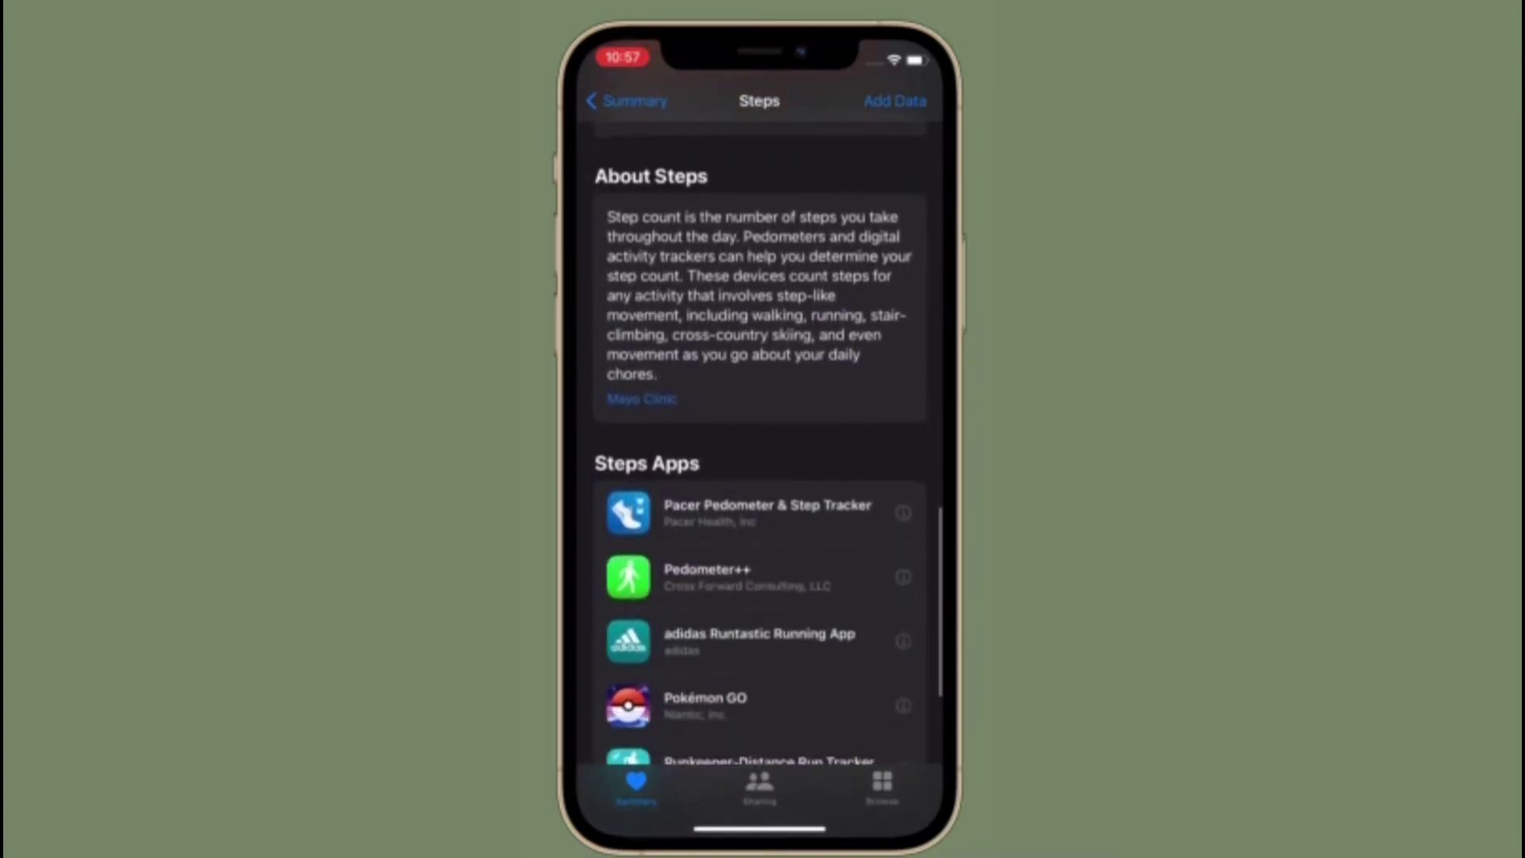
scroll(760, 476, "up", 8)
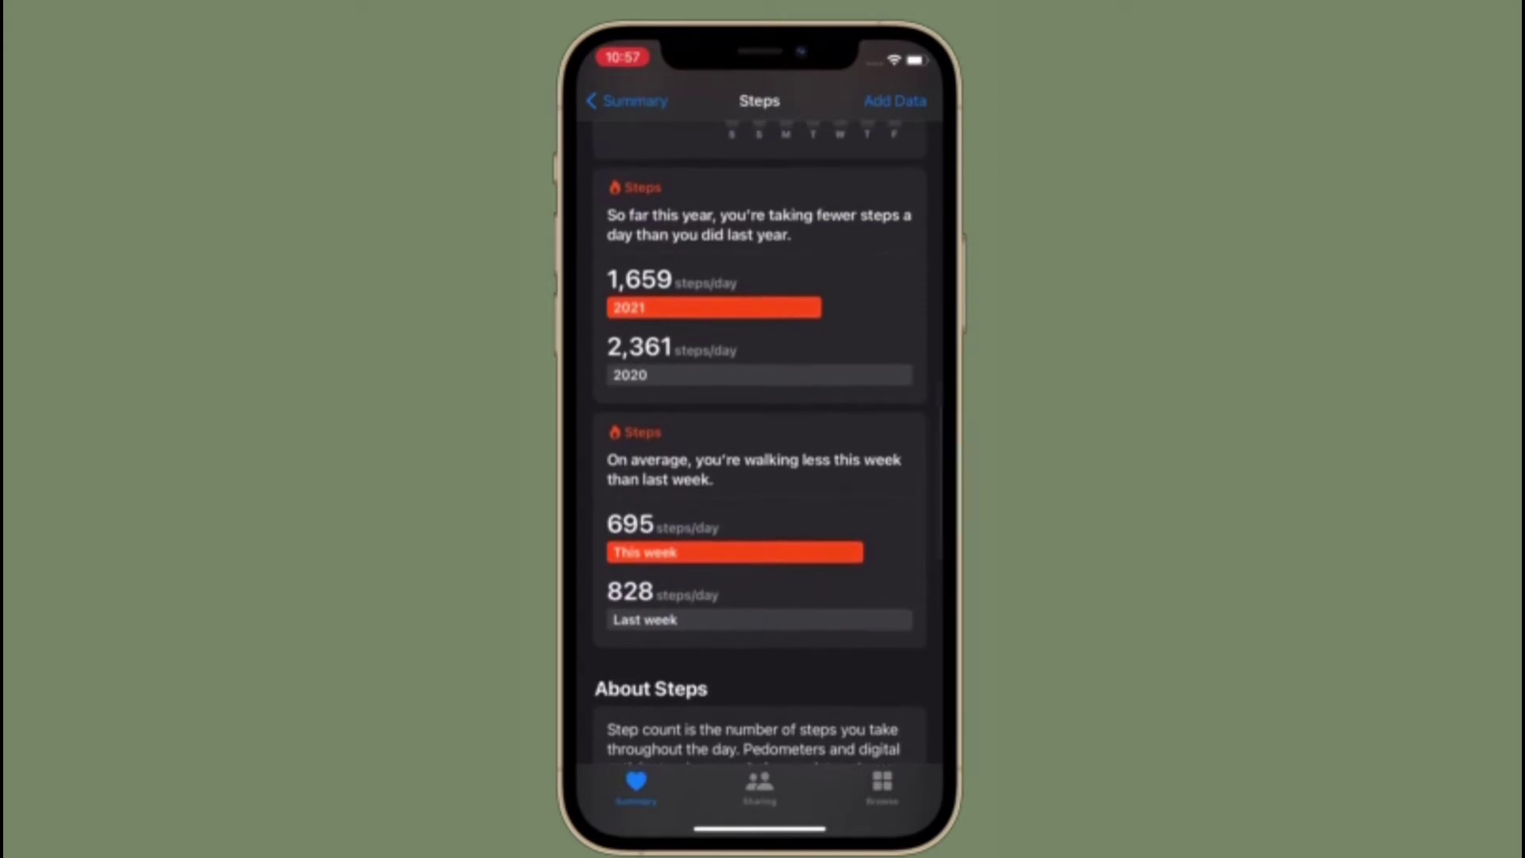
scroll(760, 476, "up", 8)
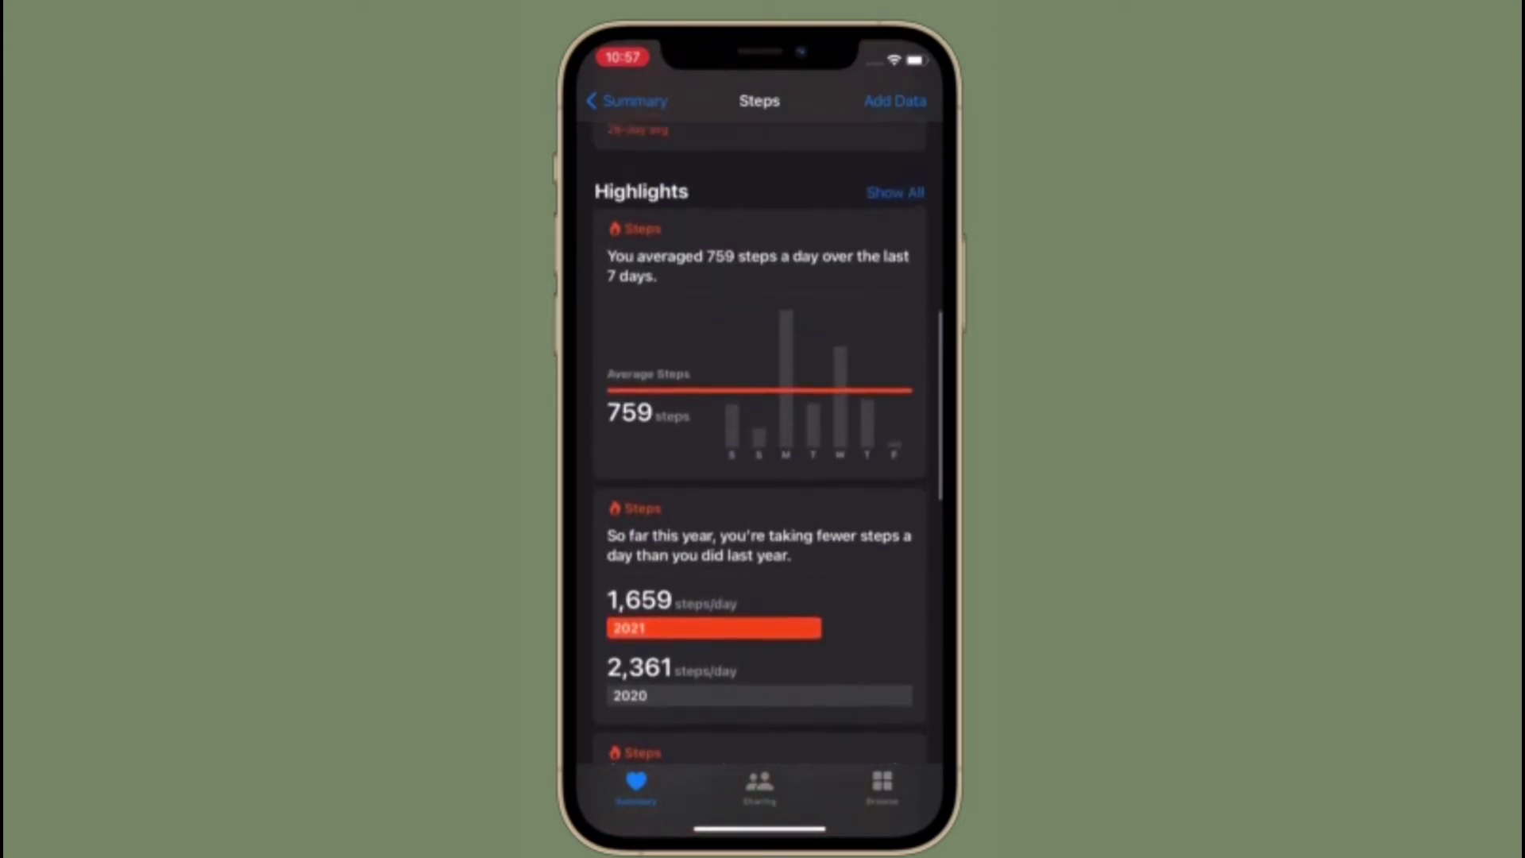